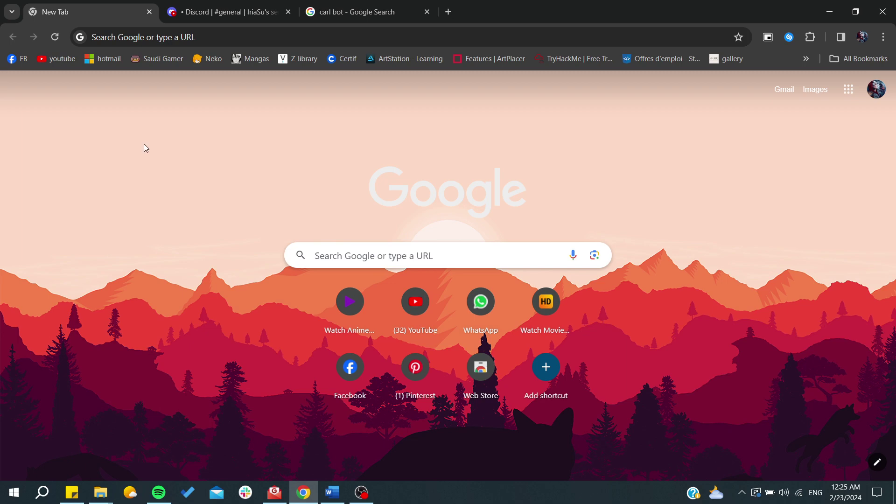
Switch Chrome to the Discord #general tab of IriaSu's server.
click(197, 4)
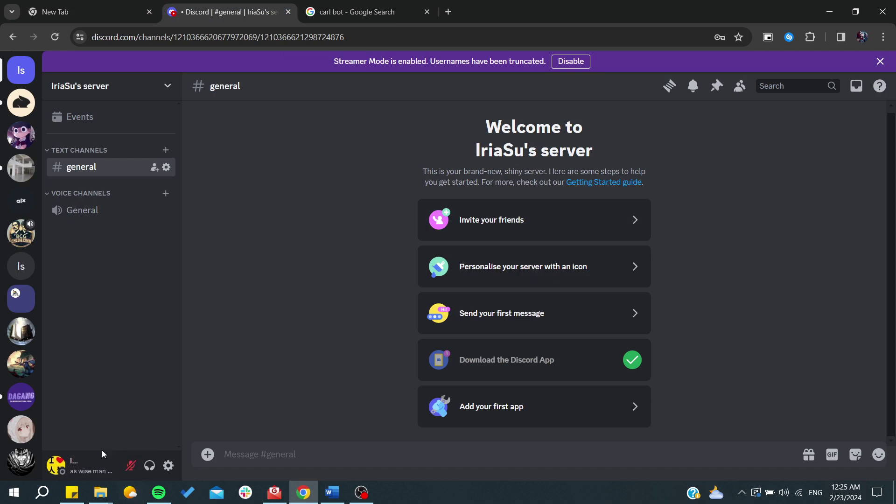
scroll(21, 394, down, 3)
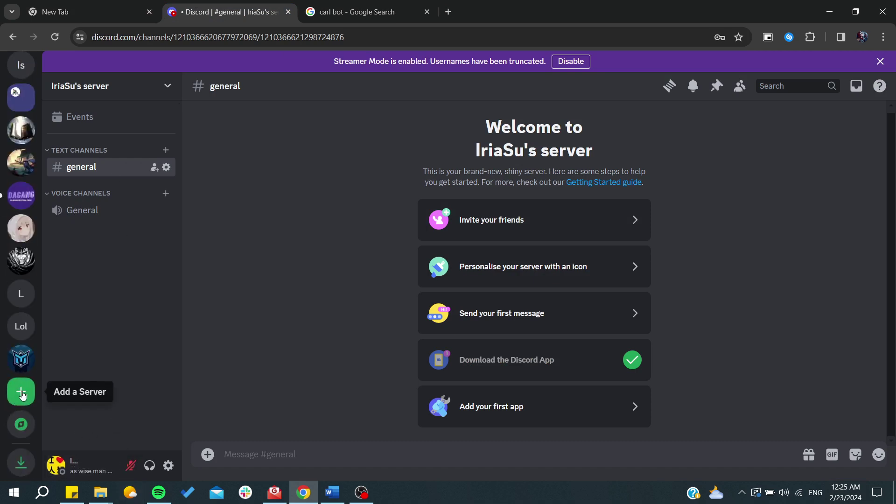
Open Server Settings for IriaSu's server from the server name dropdown.
click(143, 98)
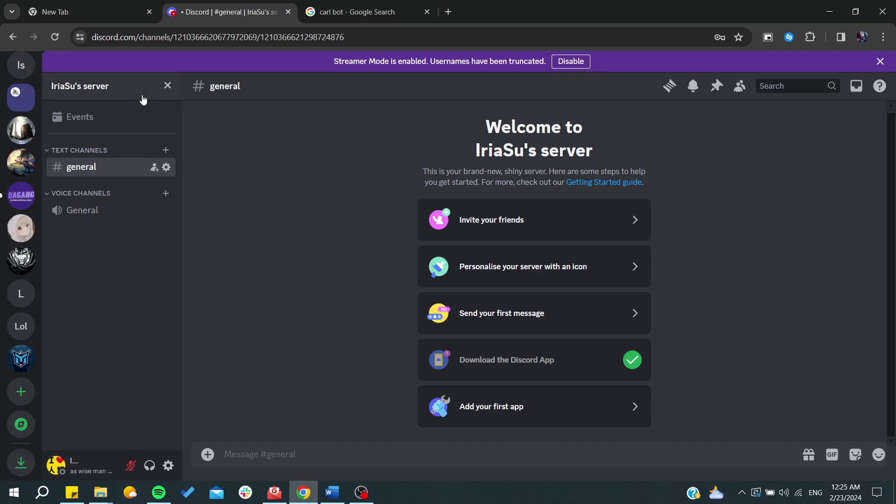
click(96, 162)
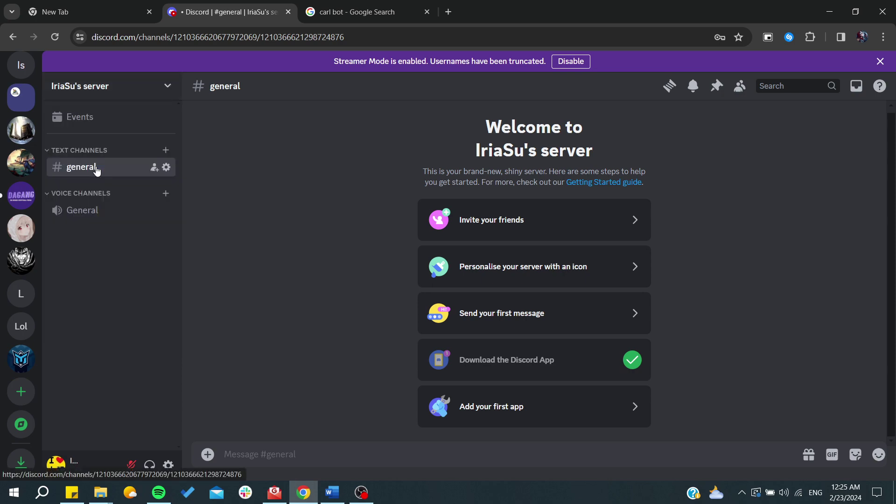
Add a role called 'new' with the green colour swatch and save the changes.
click(191, 129)
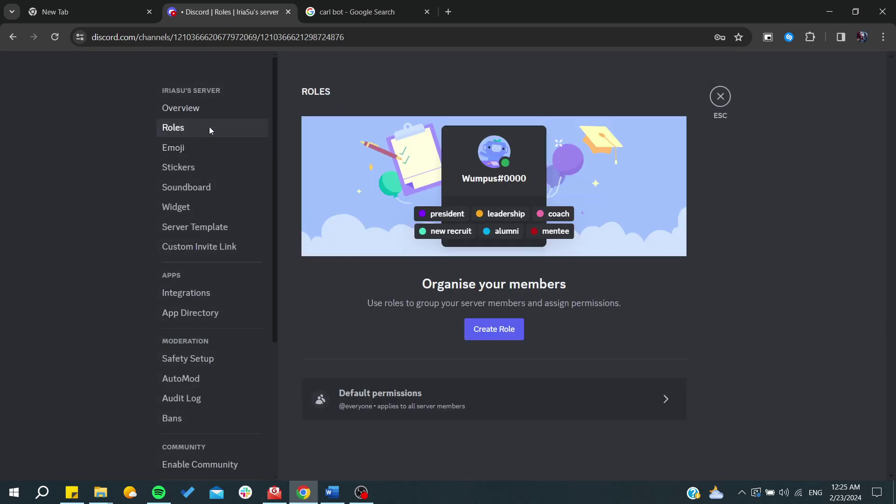
click(485, 334)
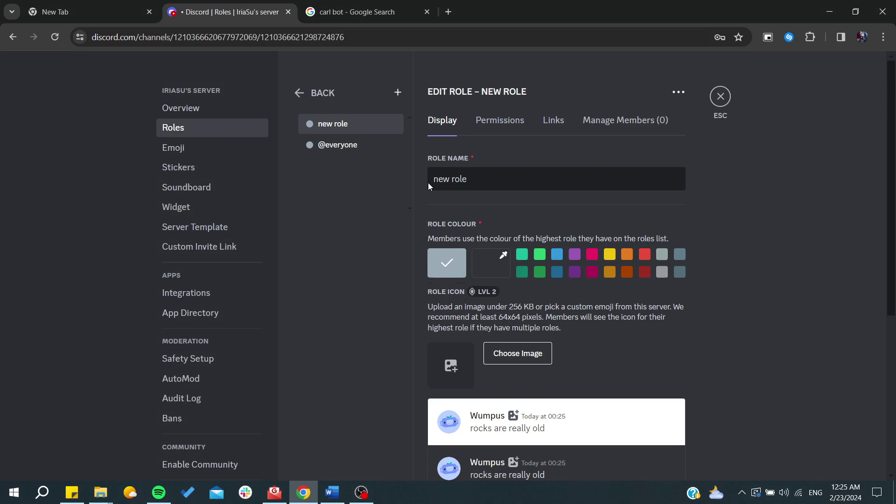
drag(480, 177, 407, 180)
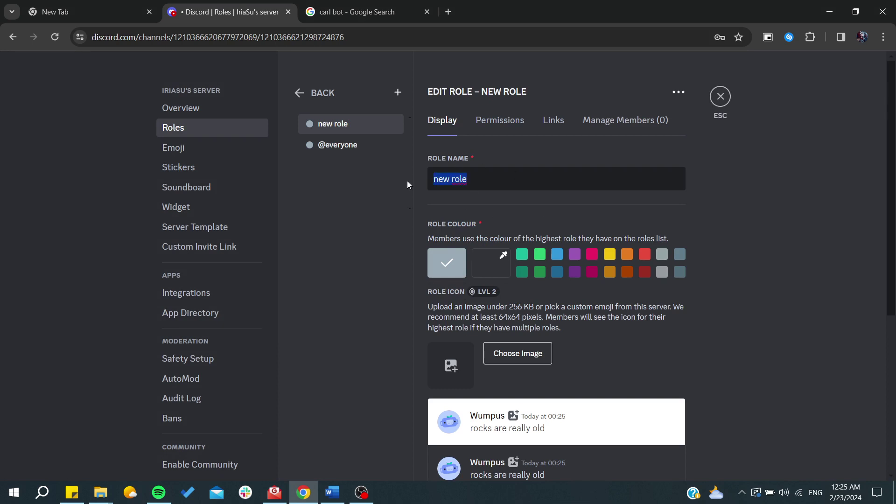
text(new)
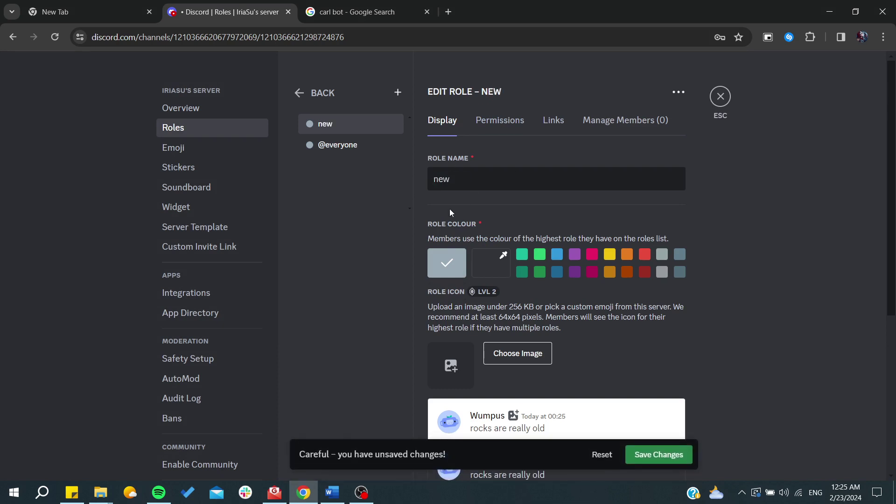
click(539, 255)
scroll(553, 280, down, 3)
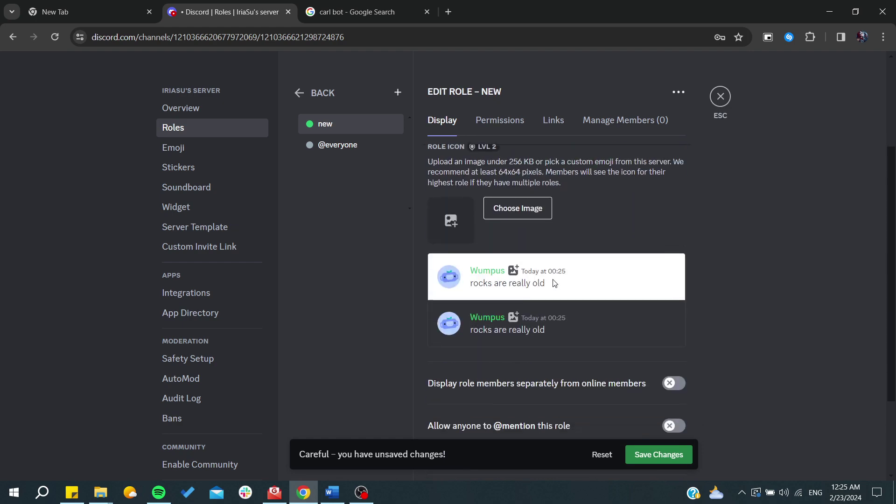
scroll(561, 290, down, 2)
click(650, 456)
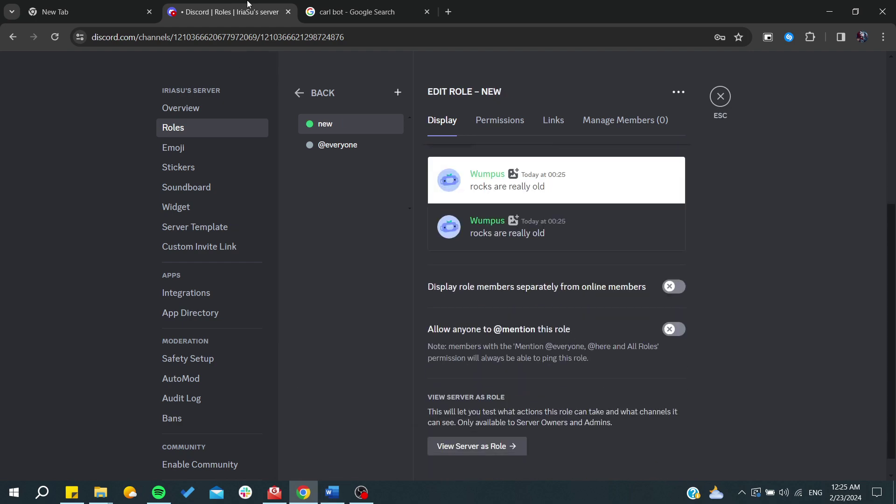
Open the Carl-bot Dashboard result from the 'carl bot' Google search.
click(369, 4)
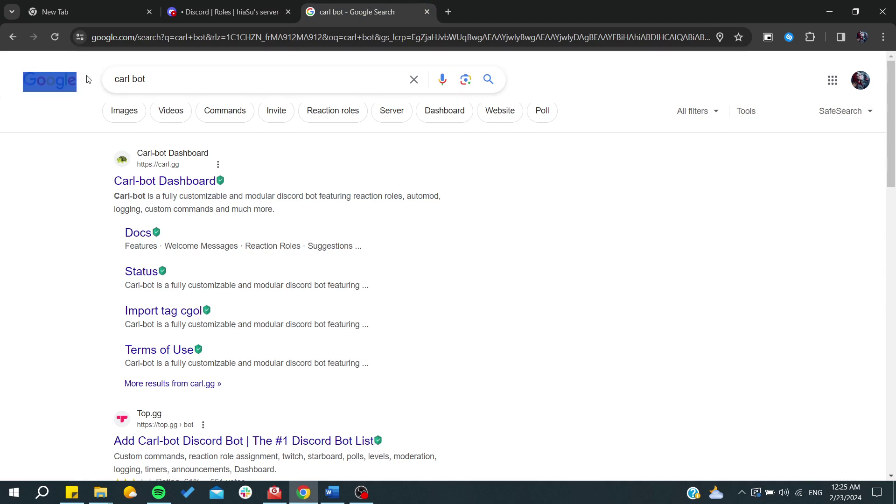
click(184, 84)
click(16, 162)
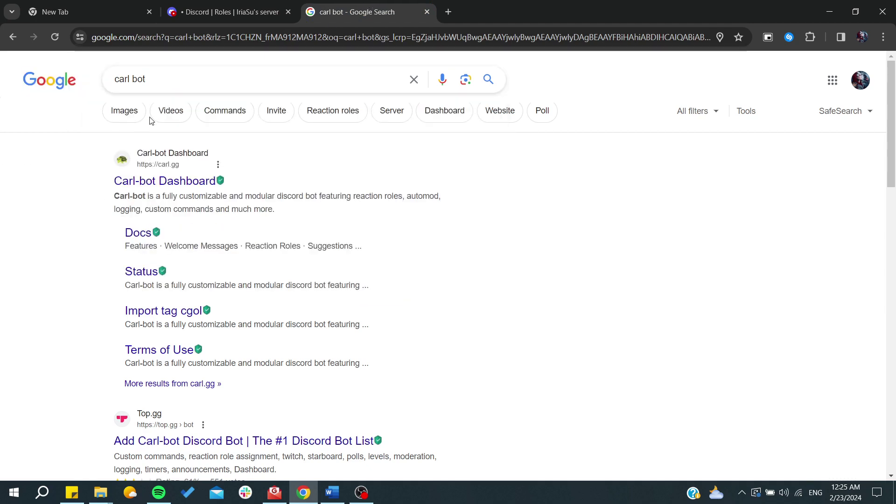
scroll(140, 167, up, 1)
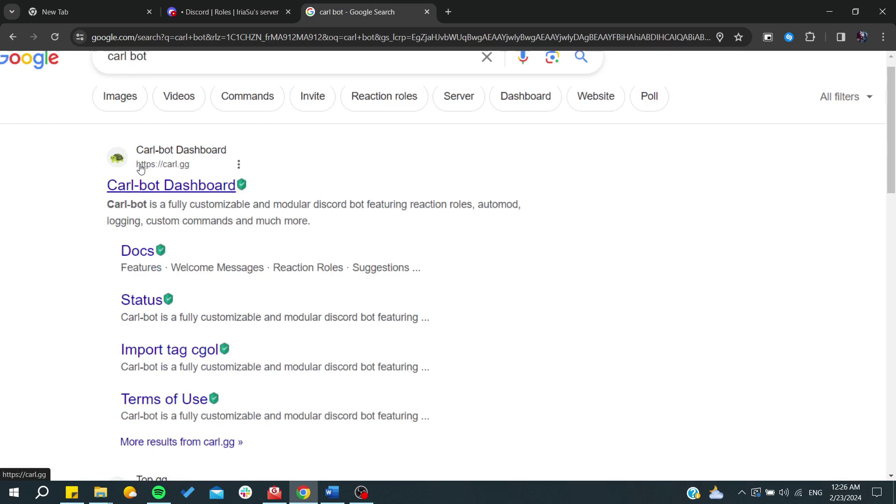
scroll(119, 166, up, 2)
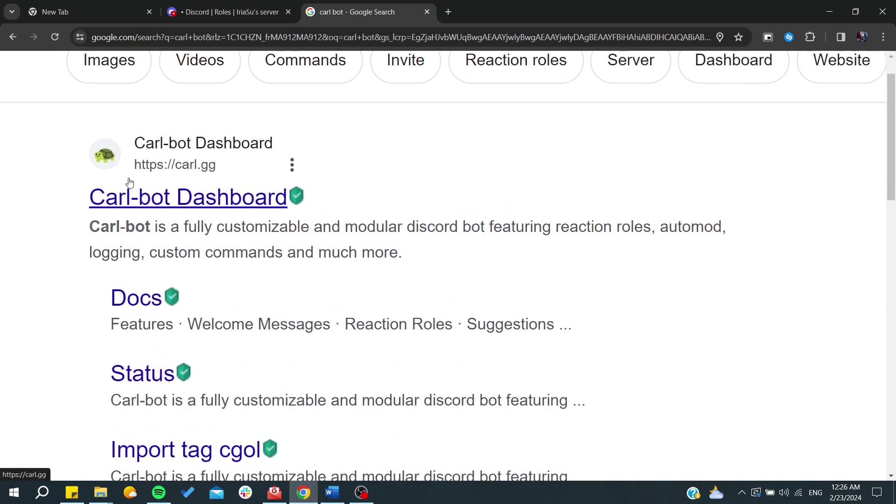
click(123, 199)
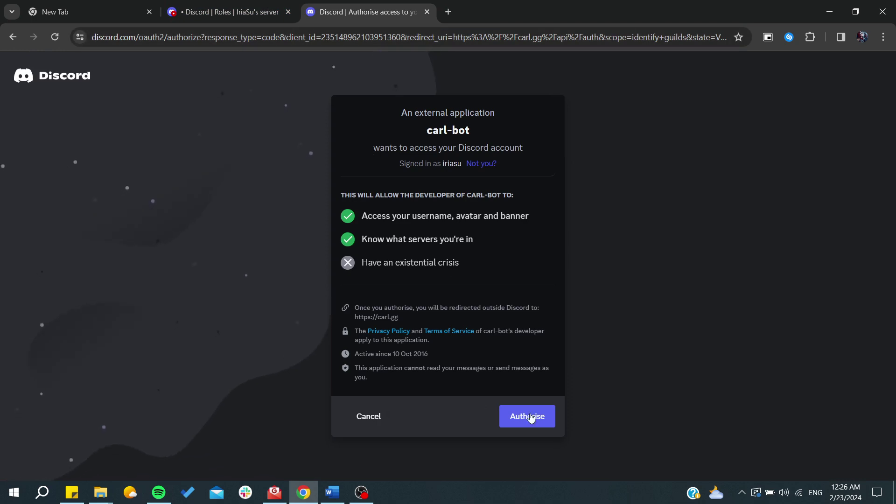
Authorise Carl-bot to access the Discord account.
click(529, 413)
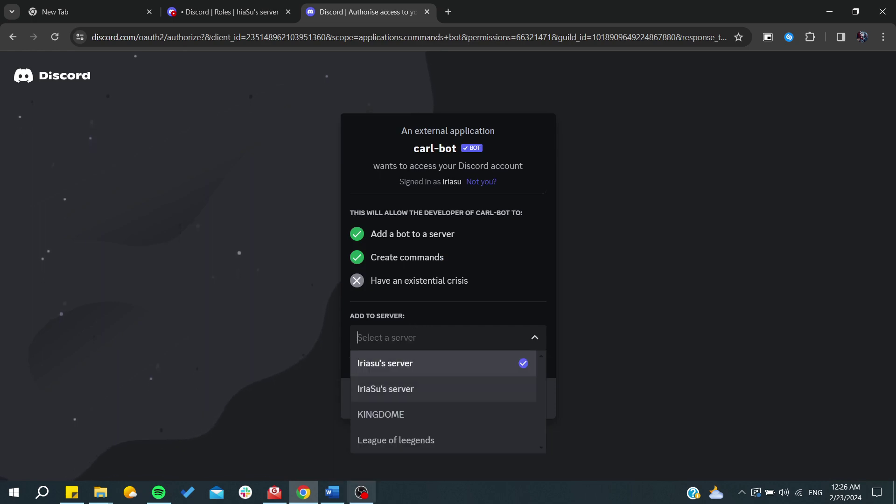
click(231, 12)
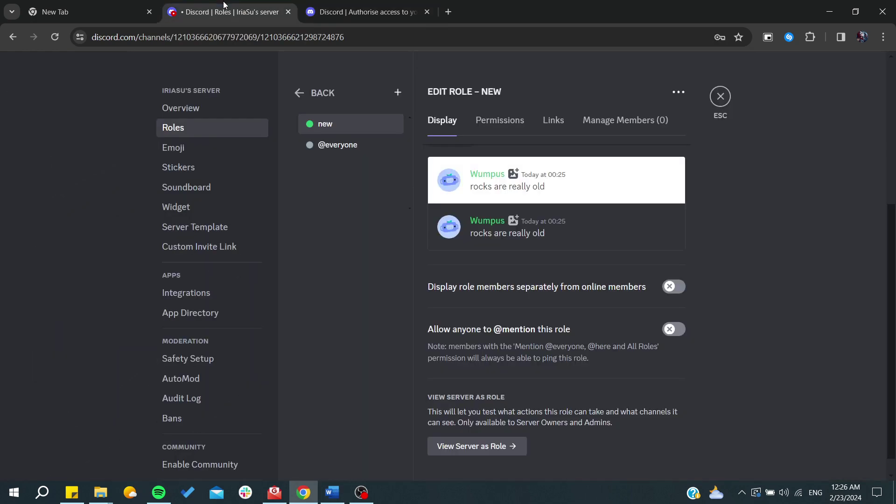
click(299, 93)
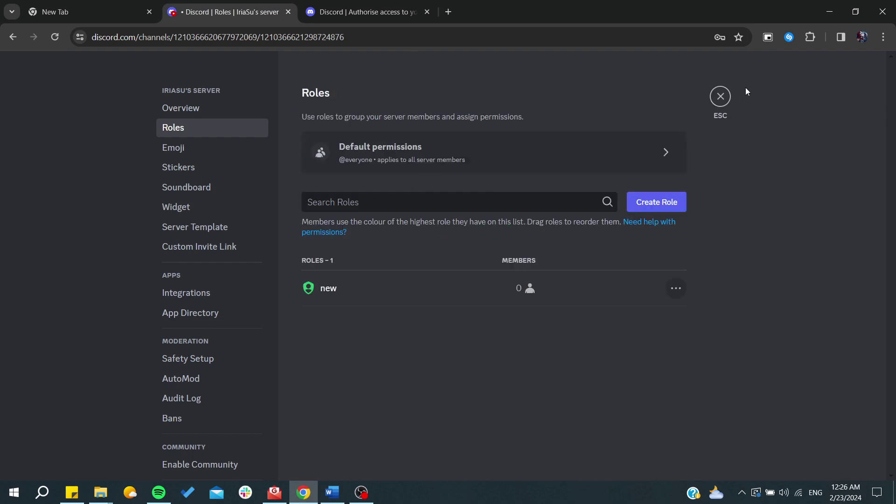
click(720, 97)
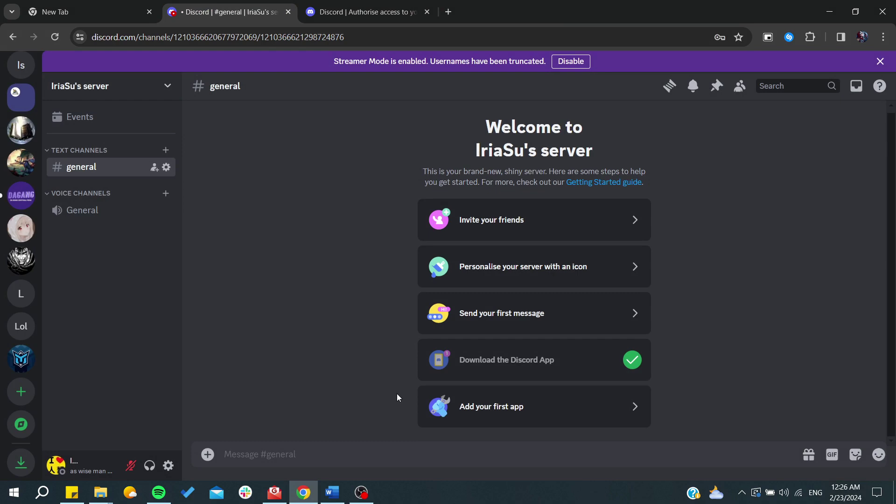
Add Carl-bot to IriaSu's server with all requested permissions and pass the human check.
click(381, 21)
click(458, 347)
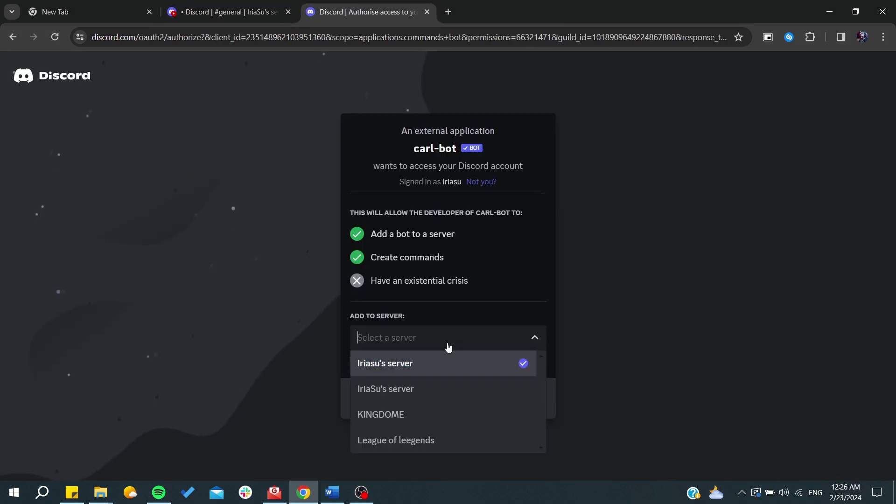
click(416, 378)
click(495, 397)
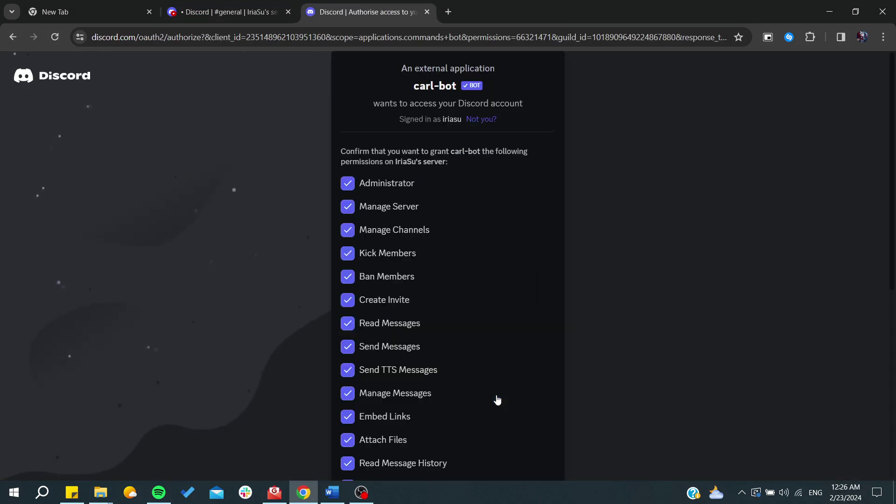
scroll(430, 264, down, 1)
scroll(432, 269, down, 2)
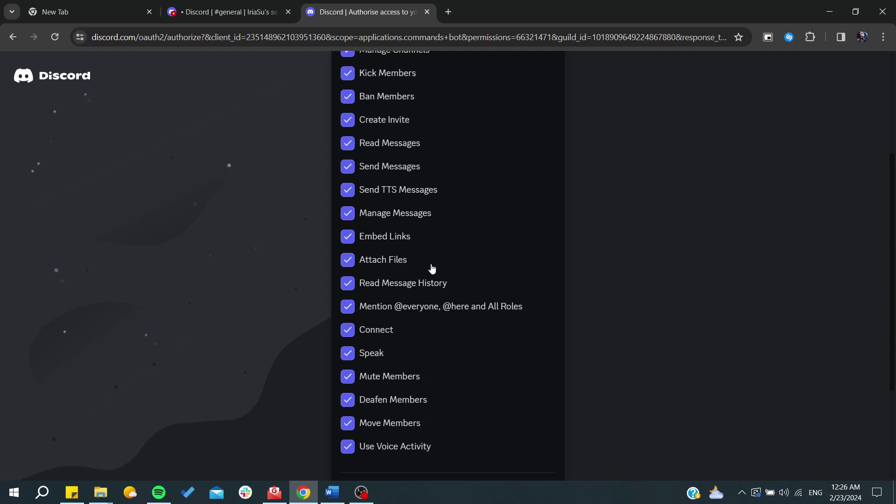
scroll(432, 269, down, 1)
scroll(404, 384, down, 1)
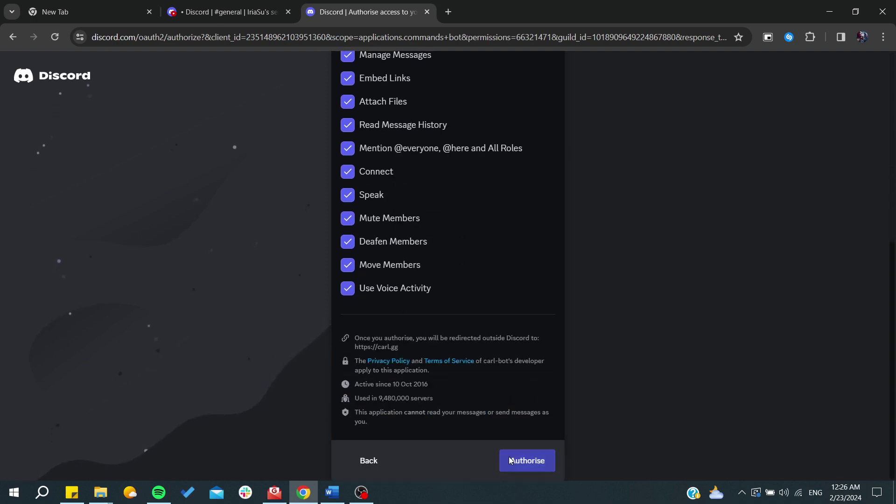
click(527, 460)
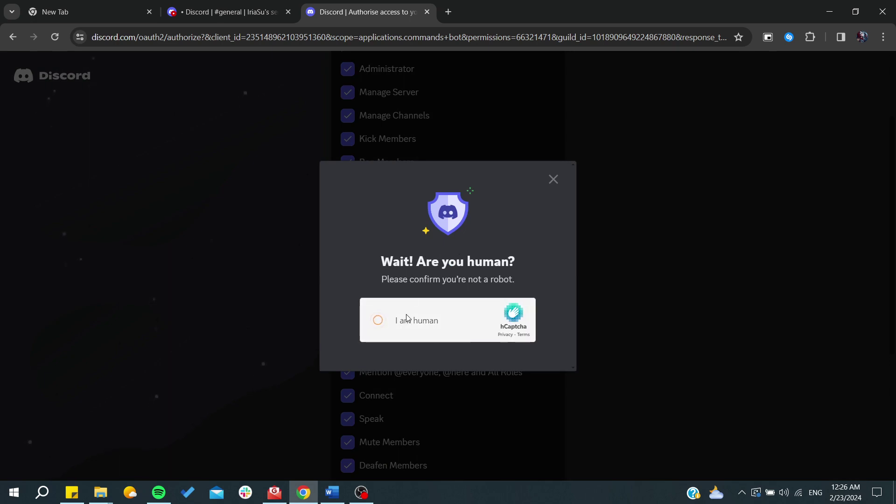
click(407, 318)
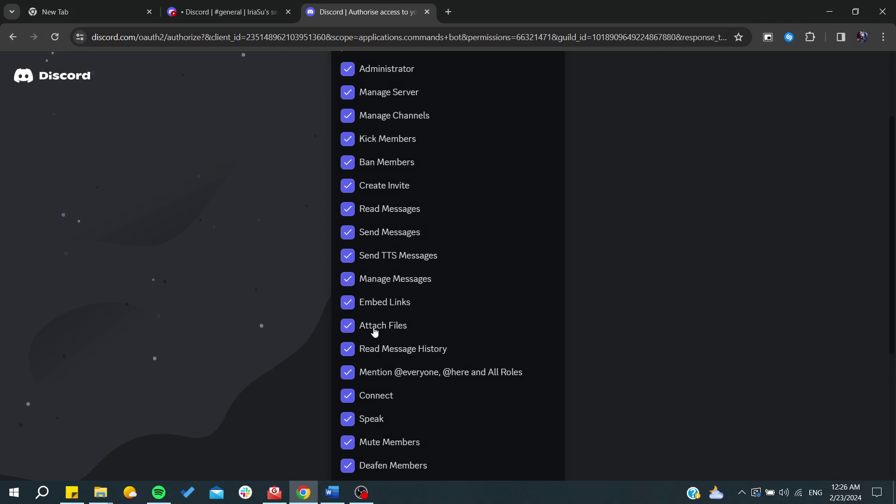
scroll(373, 331, down, 3)
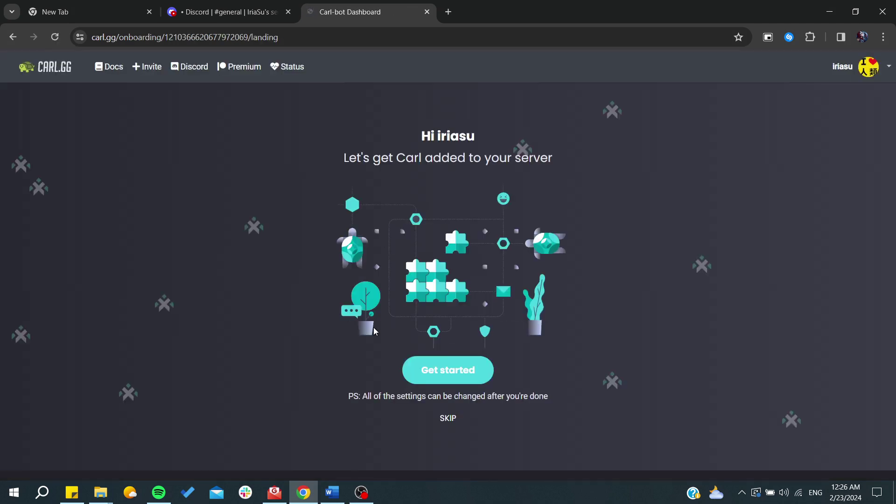
Start Carl's setup, keeping the default prefixes and skipping the welcome message.
click(431, 375)
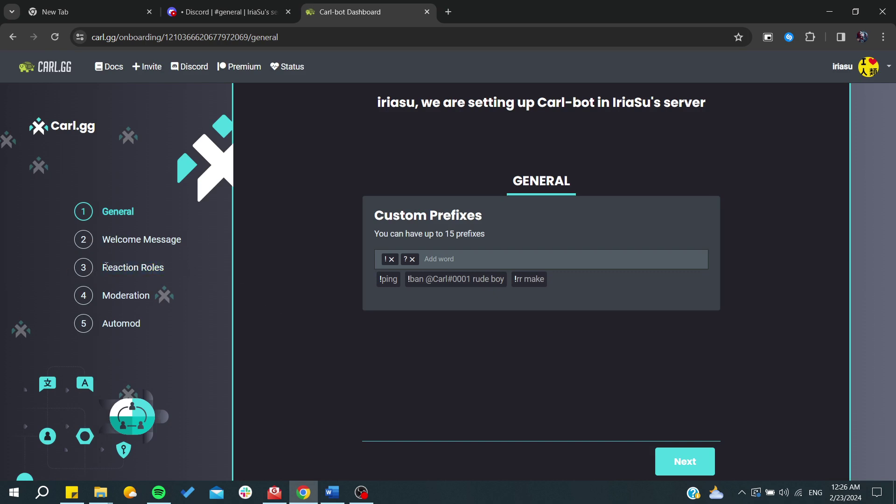
click(690, 460)
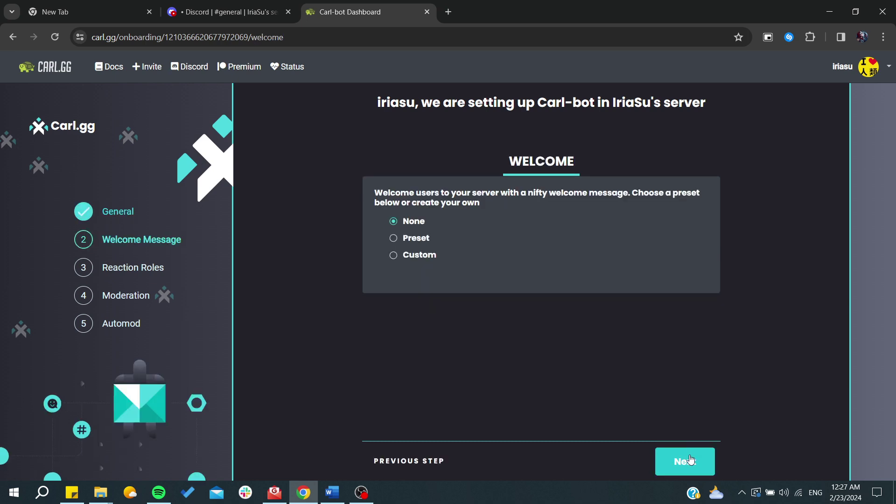
click(690, 459)
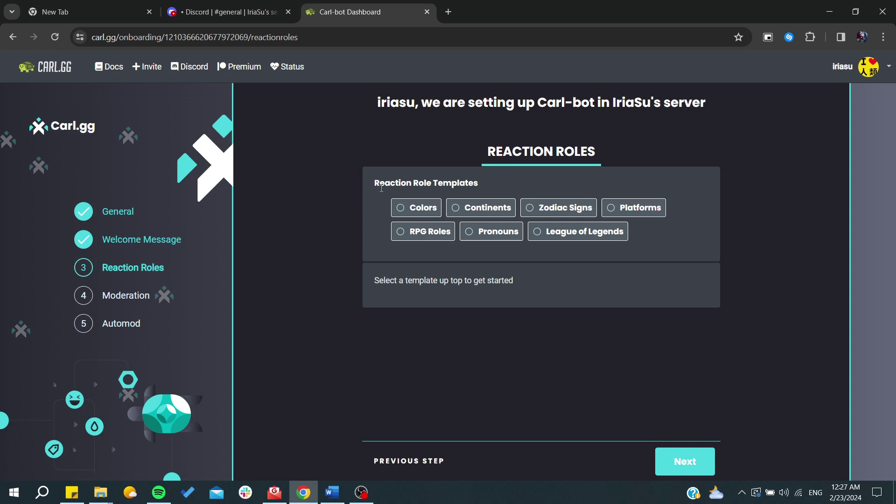
Preview the Colors, Zodiac Signs and Platforms reaction role templates.
drag(374, 183, 479, 186)
click(422, 214)
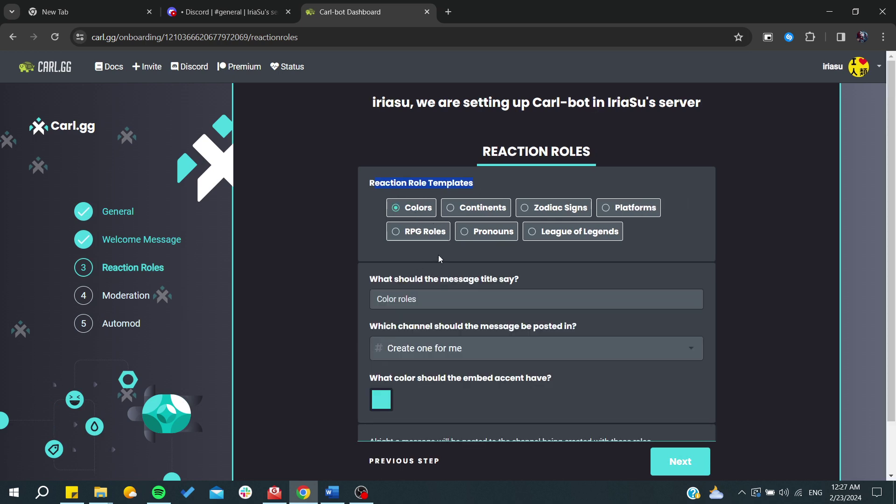
click(552, 209)
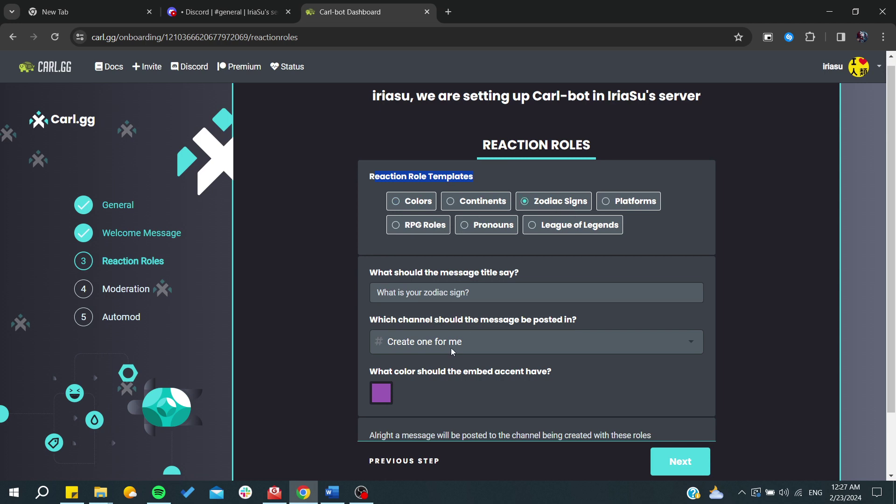
click(642, 204)
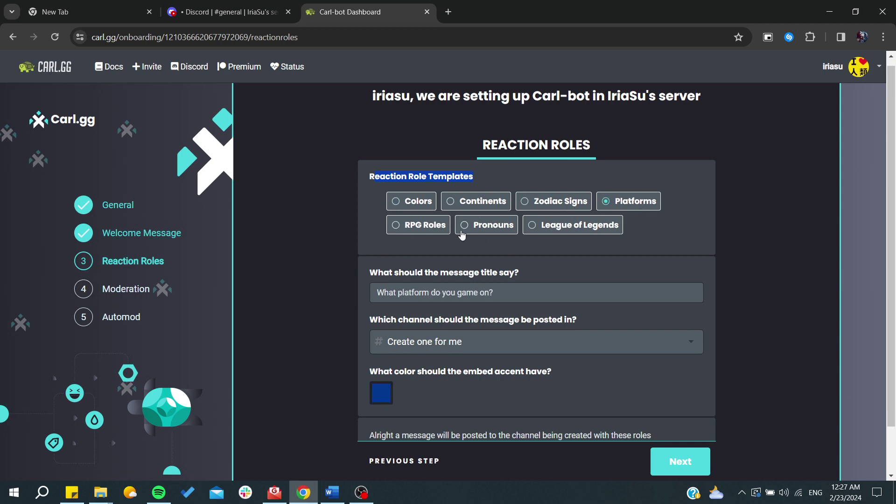
Create the RPG Roles message (Tank, DPS, Healer) in a new get-roles channel.
click(431, 224)
scroll(499, 232, down, 1)
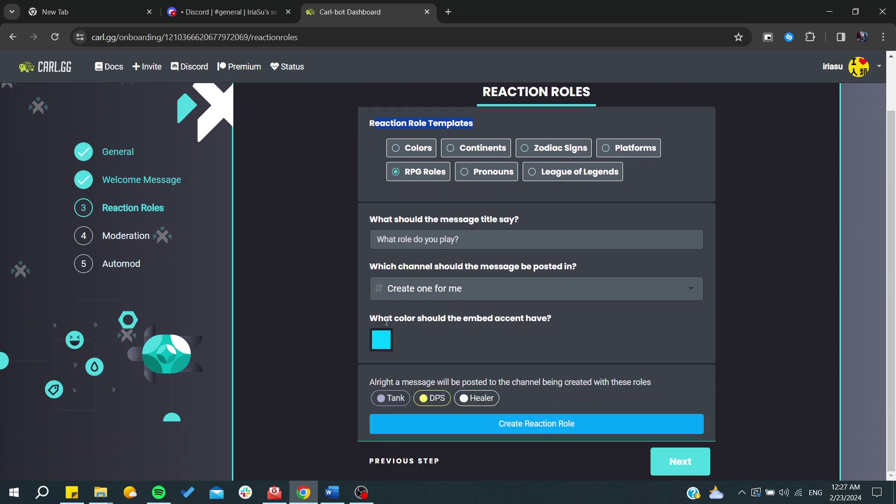
click(440, 240)
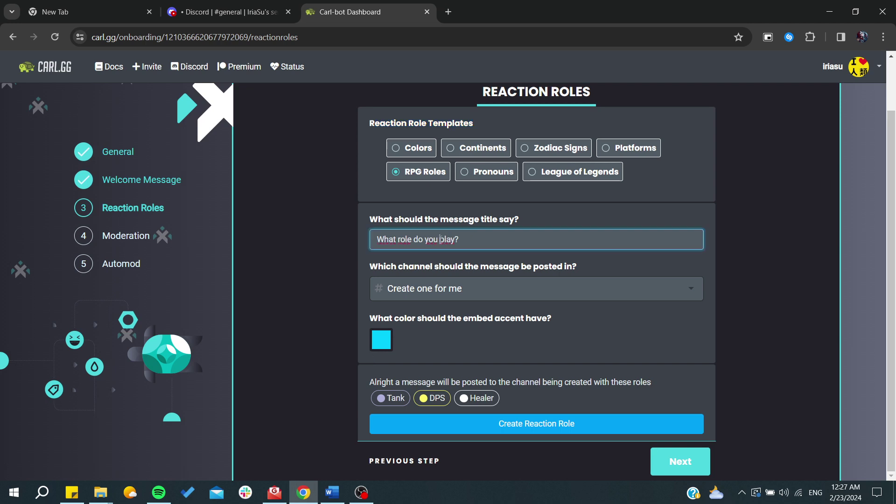
drag(390, 220, 505, 206)
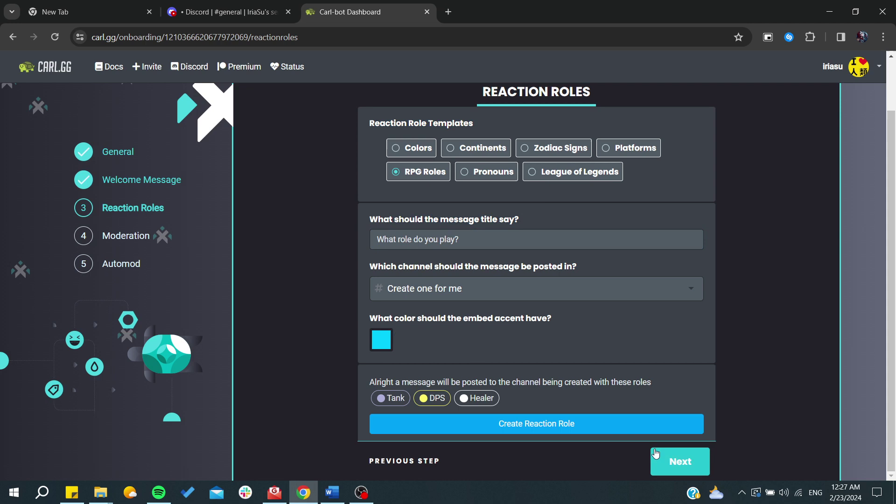
click(609, 426)
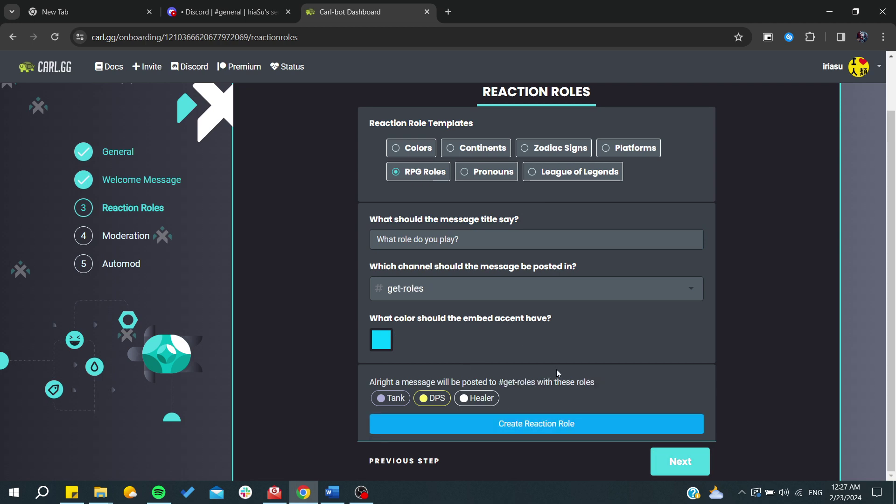
Have Carl create the mute role, leave automod off, finish setup and go to the dashboard.
click(670, 465)
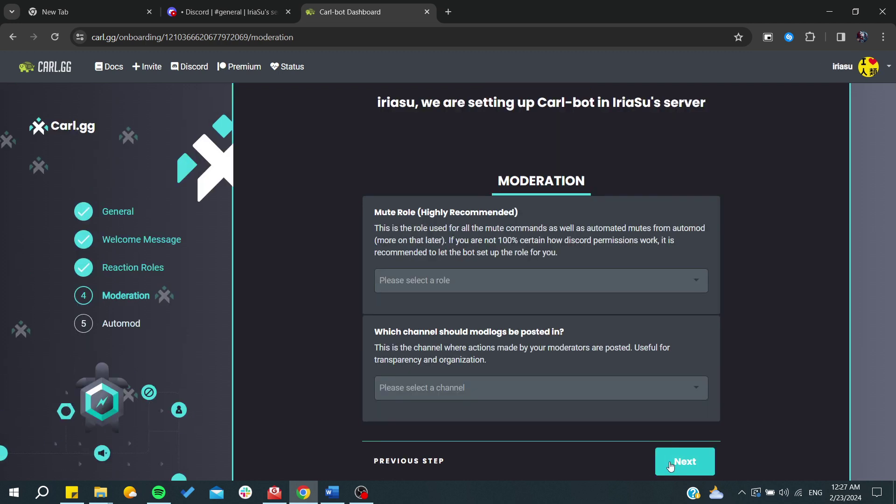
click(442, 283)
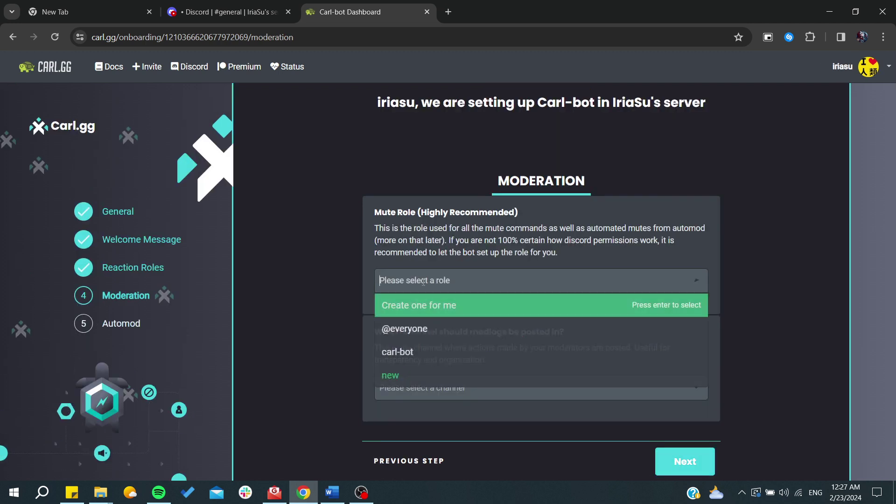
click(451, 307)
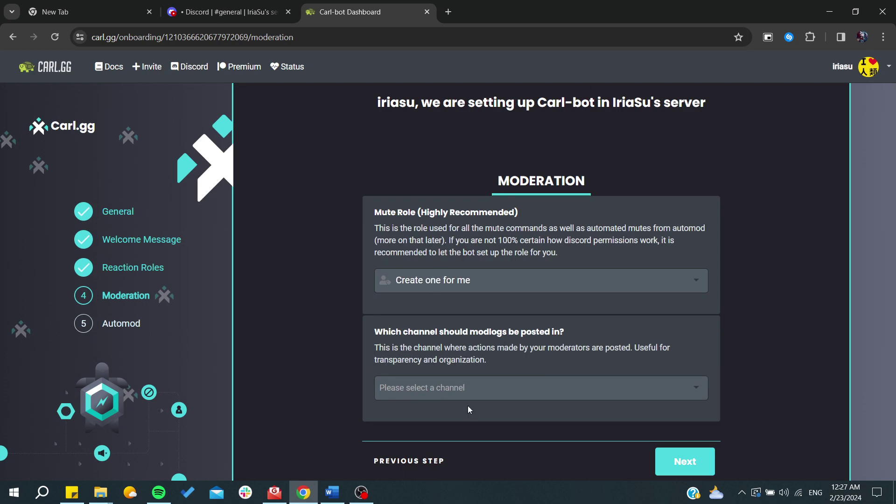
click(685, 461)
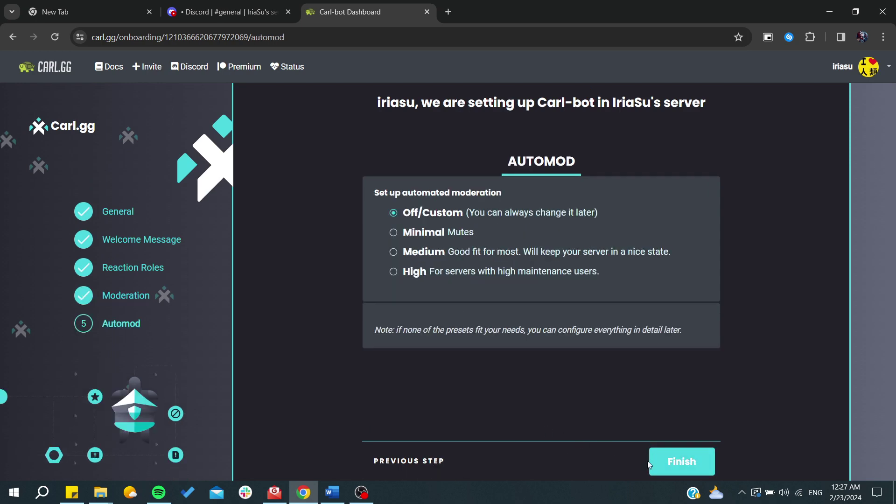
click(668, 464)
scroll(469, 361, down, 1)
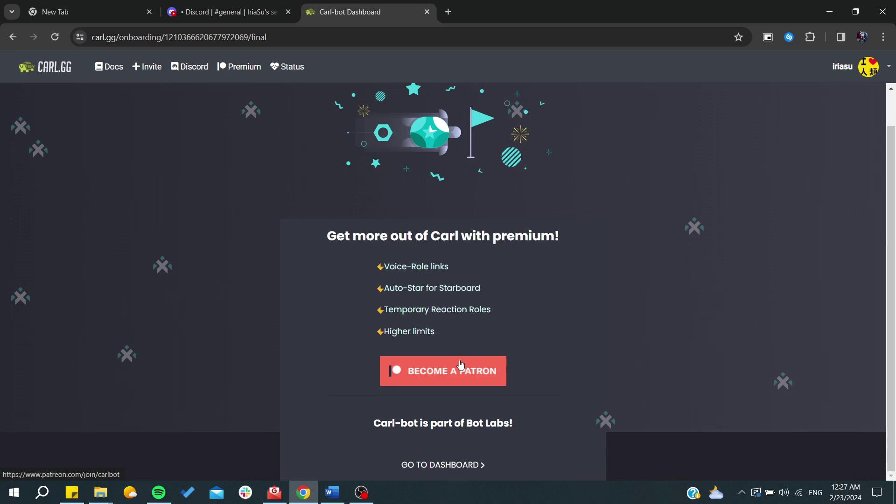
click(419, 465)
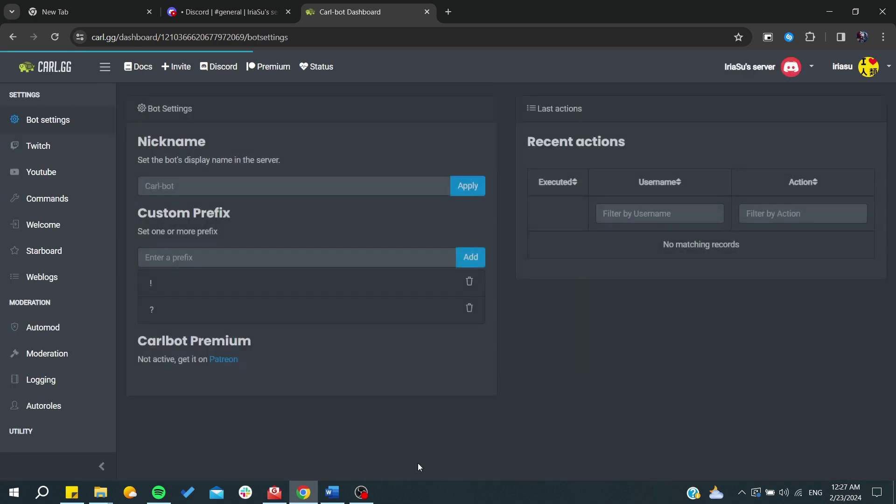
Check the Tank, Healer, DPS and muted roles in Server Settings, then close it.
click(214, 6)
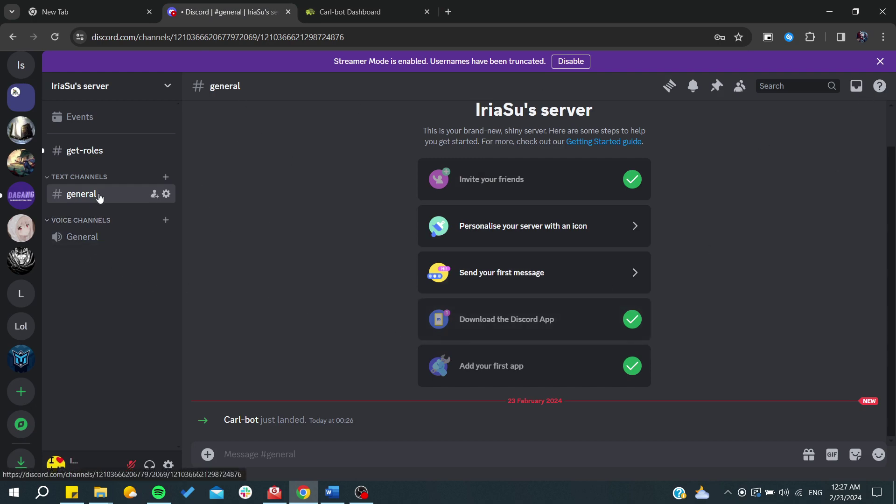
mouse_move(82, 237)
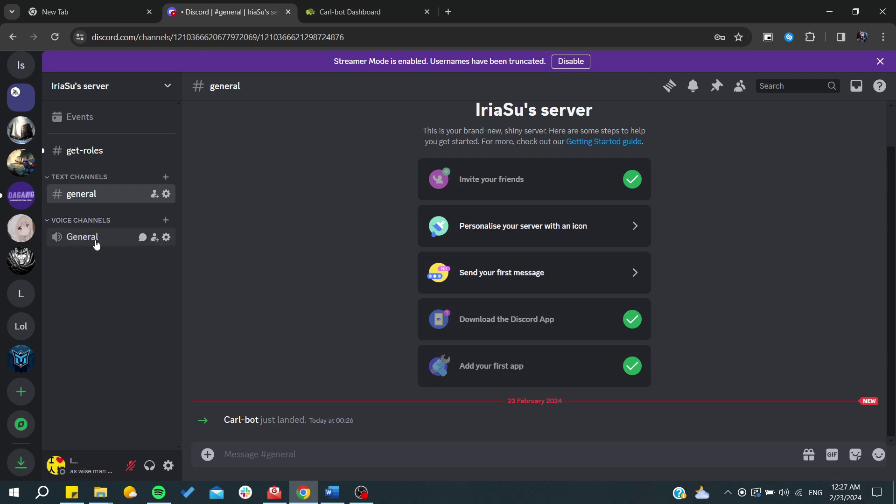
click(157, 96)
click(118, 164)
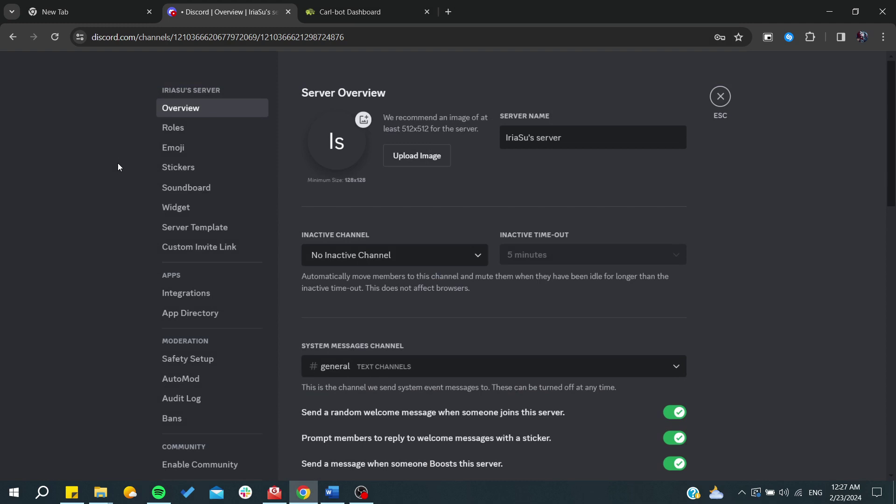
click(175, 148)
click(180, 129)
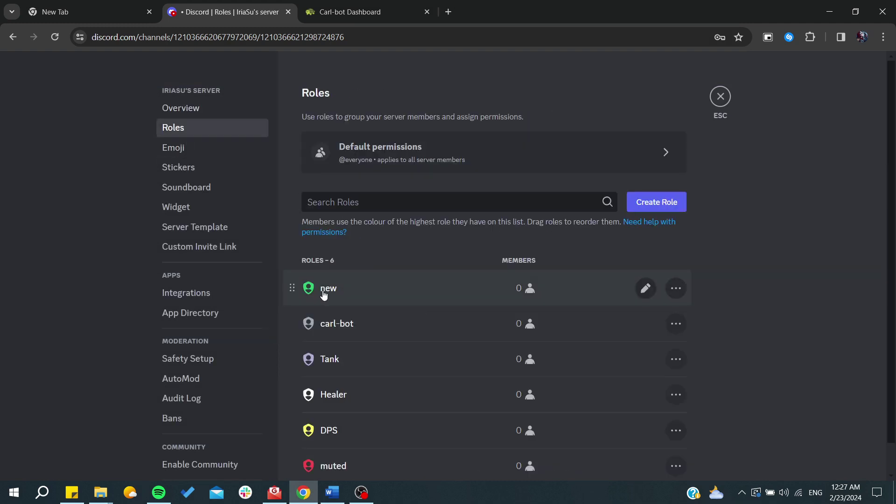
scroll(322, 295, down, 2)
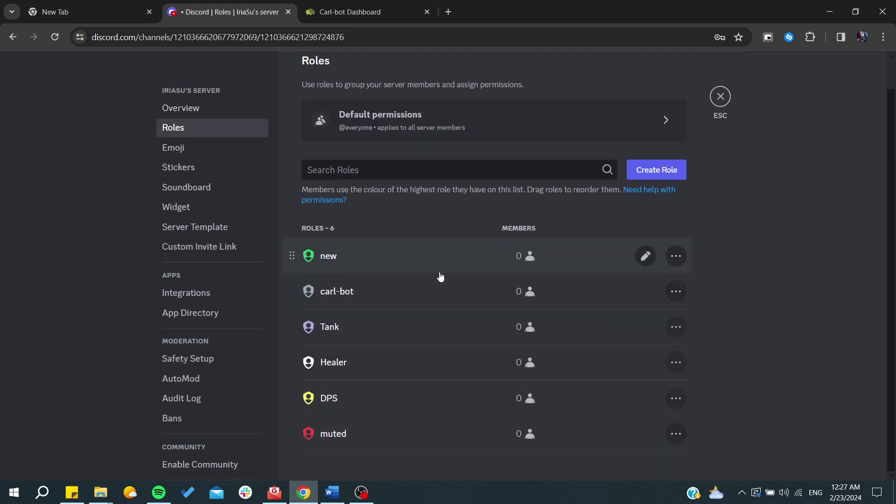
click(721, 102)
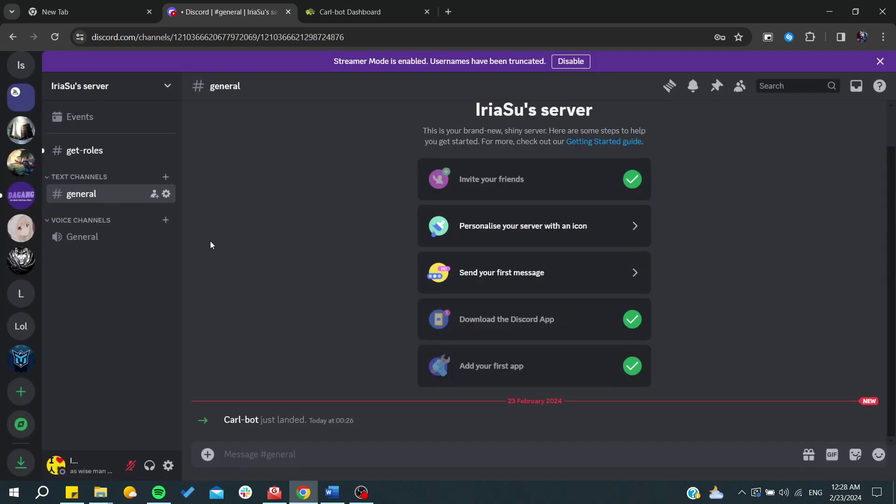